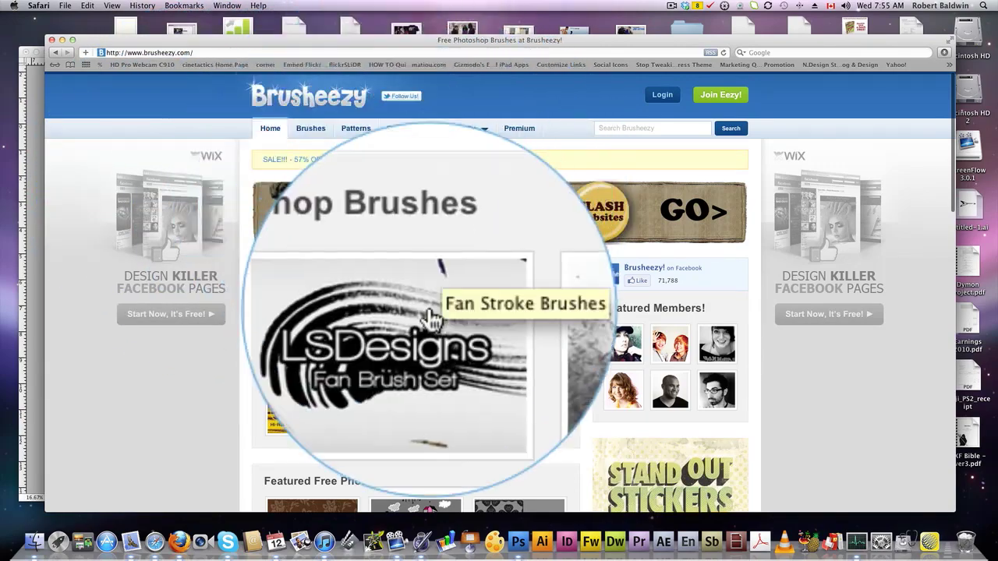
# Step: Browse the free Photoshop brush sets on the Brusheezy home page
pyautogui.scroll(-5, 433, 320)
pyautogui.scroll(-5, 434, 319)
pyautogui.scroll(10, 431, 324)
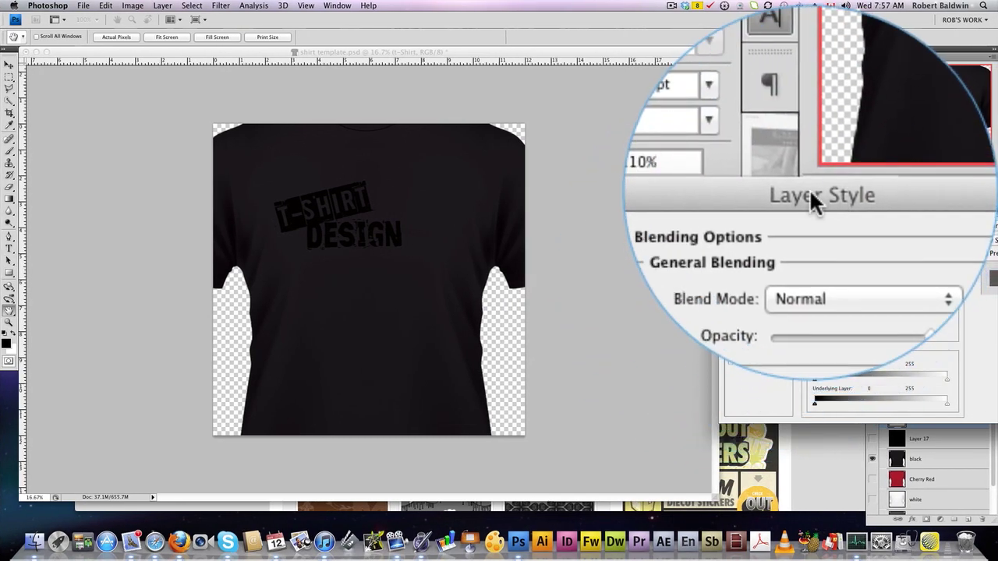
# Step: Add a white Color Overlay to the t-Shirt text layer and apply the layer style
pyautogui.click(730, 326)
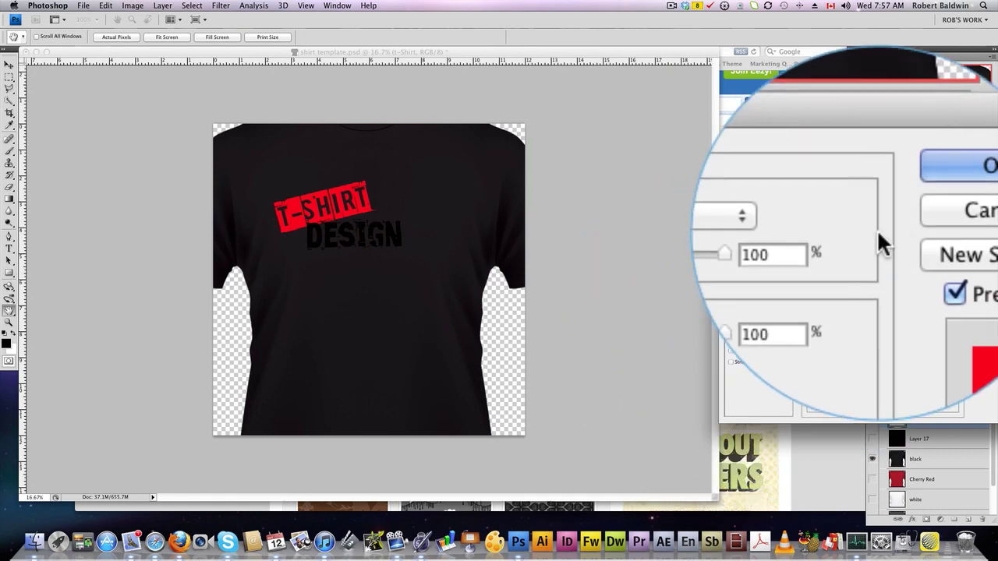
pyautogui.click(745, 327)
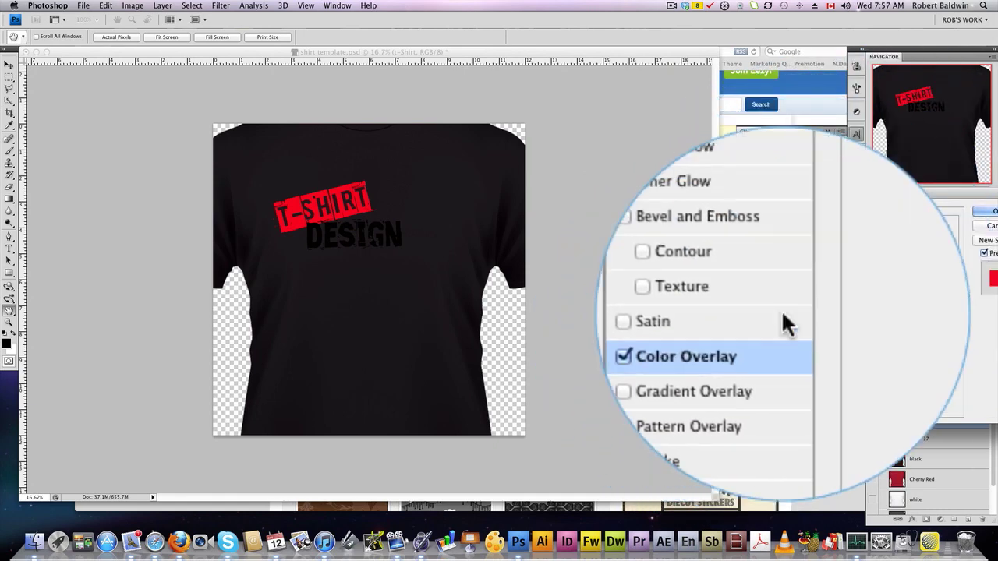
pyautogui.click(809, 226)
pyautogui.moveTo(744, 249); pyautogui.dragTo(647, 206)
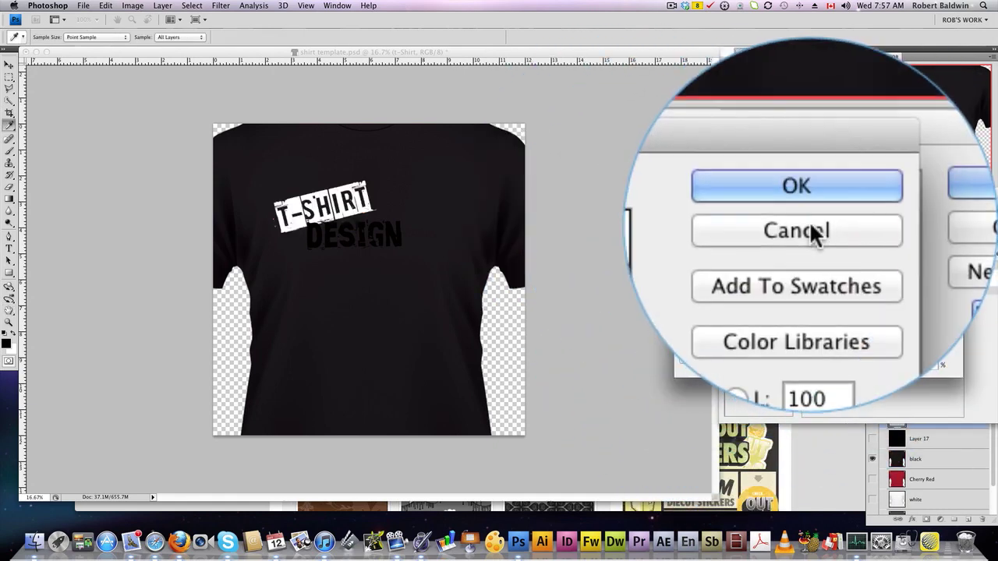
pyautogui.click(803, 218)
pyautogui.click(969, 220)
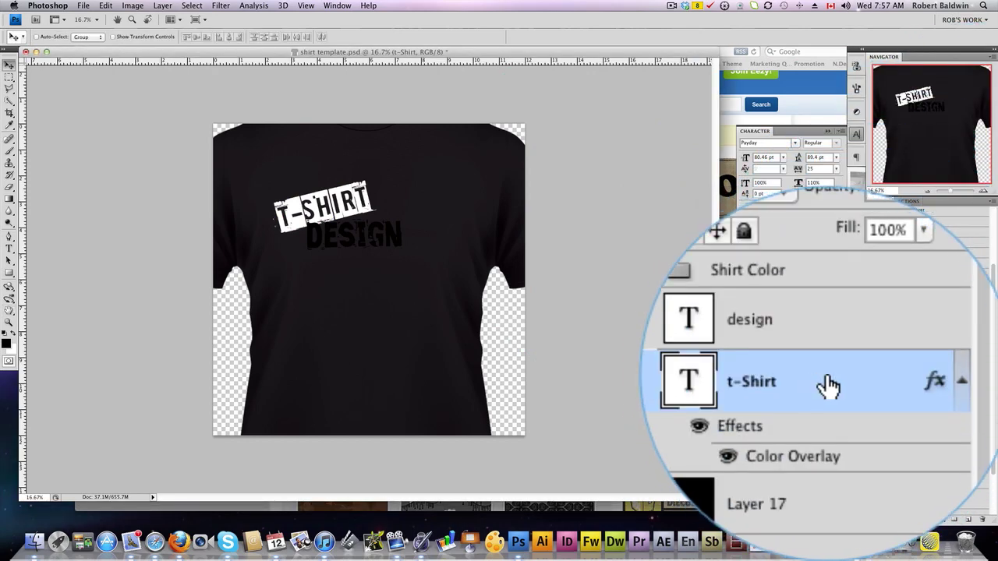
# Step: Copy the t-Shirt layer's style onto the design text layer and collapse both layers' effects
pyautogui.rightClick(828, 385)
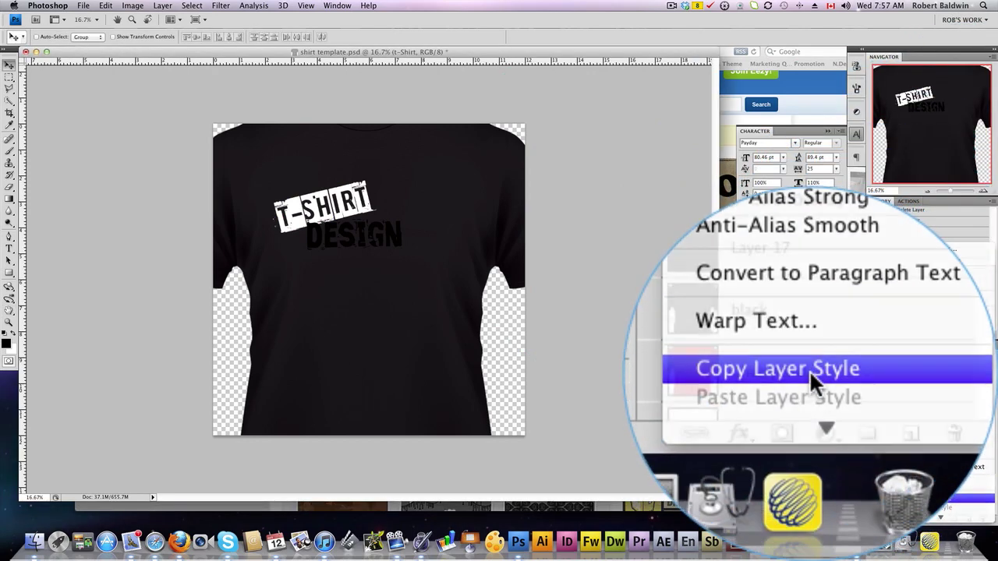
pyautogui.click(809, 371)
pyautogui.rightClick(820, 385)
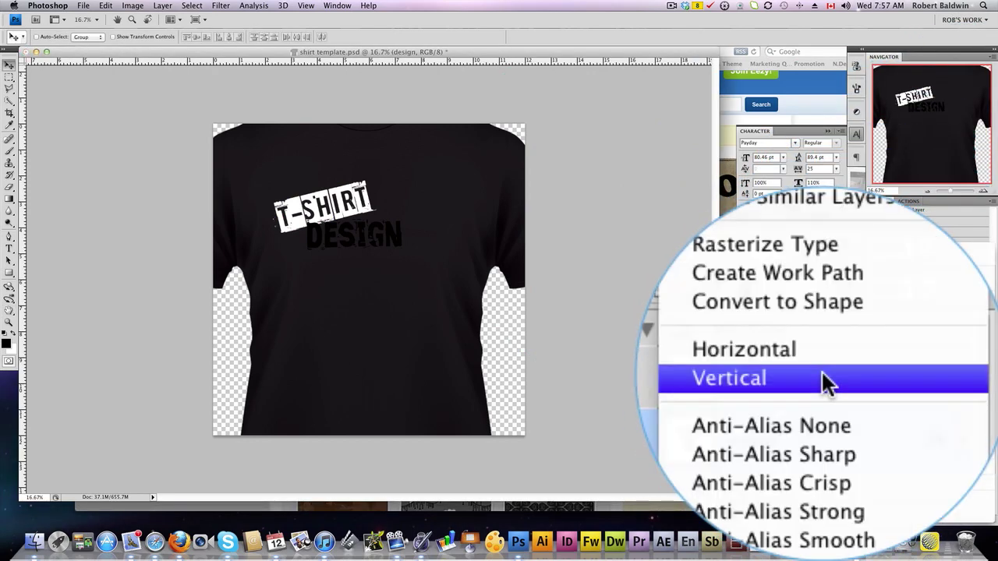
pyautogui.click(826, 393)
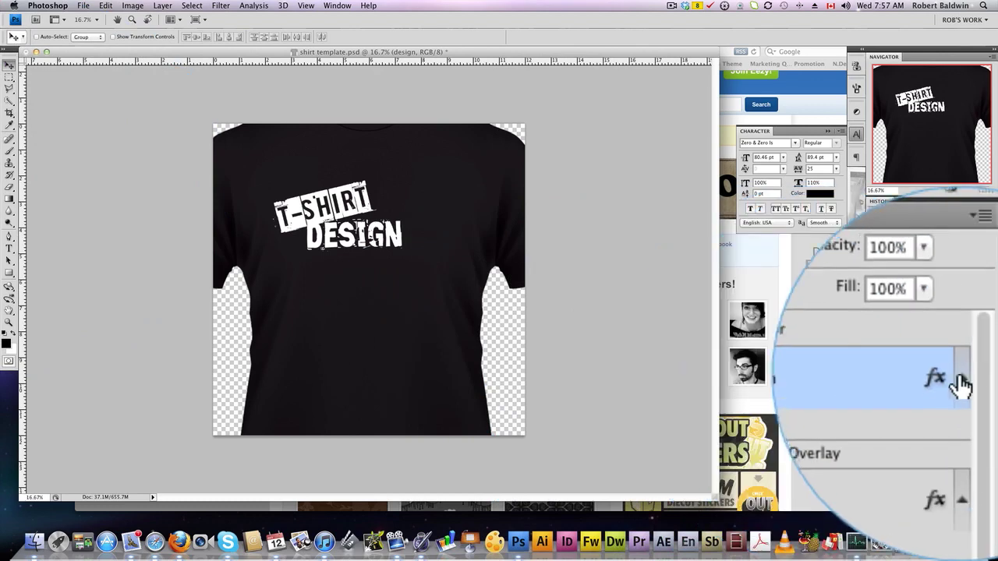
pyautogui.click(986, 398)
pyautogui.click(902, 419)
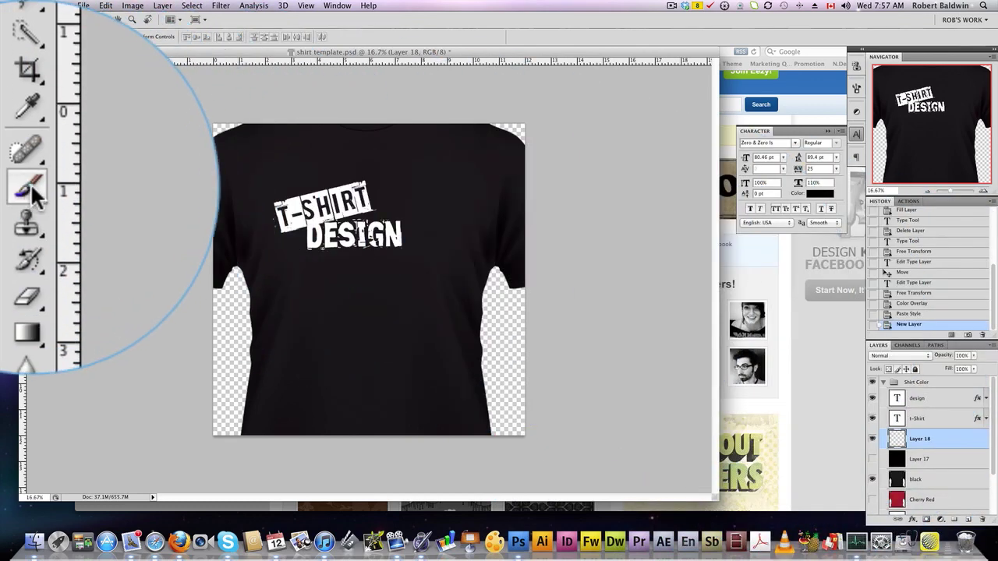
# Step: On a new layer beneath the text layers, stamp the curled 246 brush at 995 px below the lettering
pyautogui.click(9, 151)
pyautogui.click(856, 88)
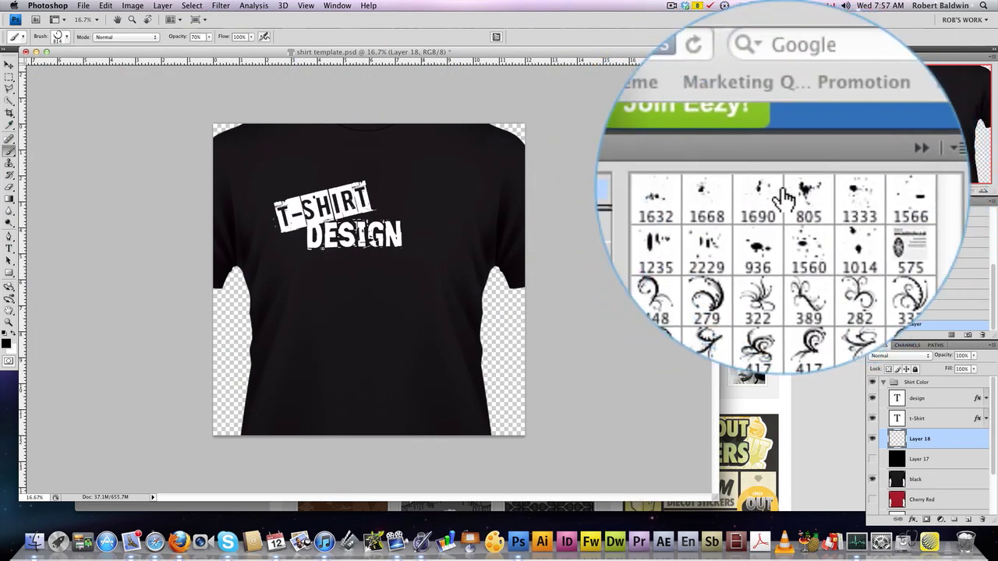
pyautogui.click(741, 143)
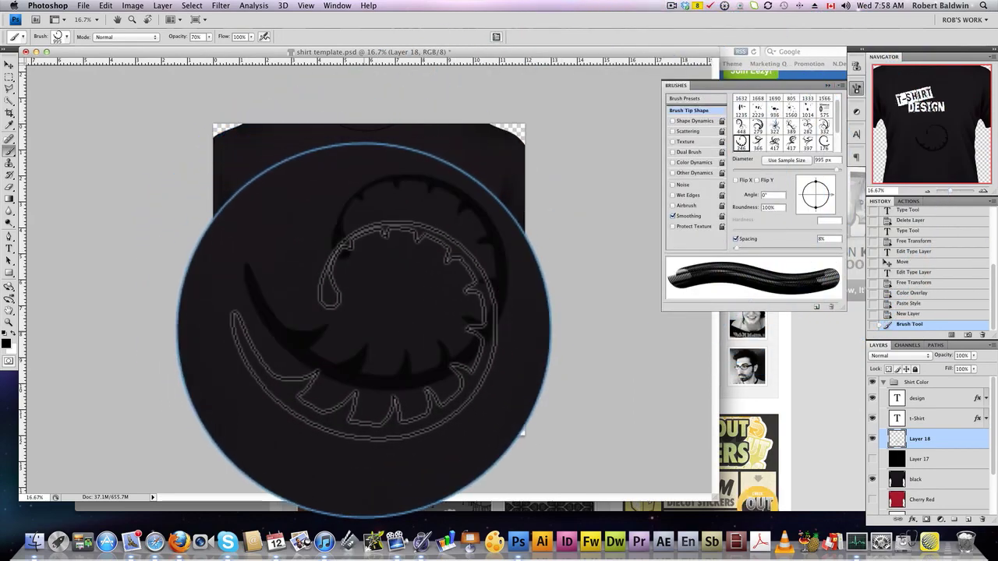
# Step: Give the stamped curl's layer a dark red Color Overlay and copy its layer style
pyautogui.rightClick(924, 439)
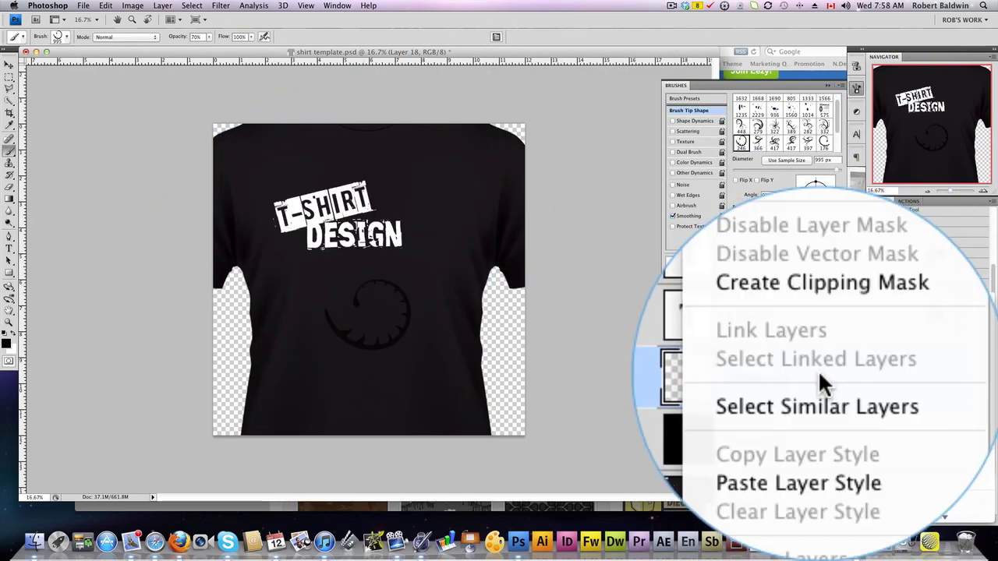
pyautogui.click(831, 305)
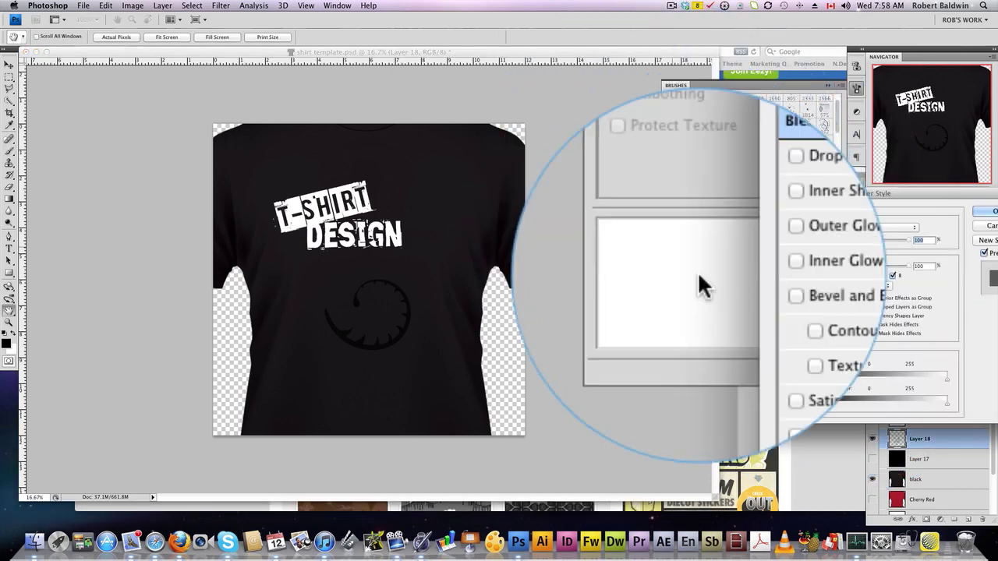
pyautogui.click(728, 324)
pyautogui.click(760, 324)
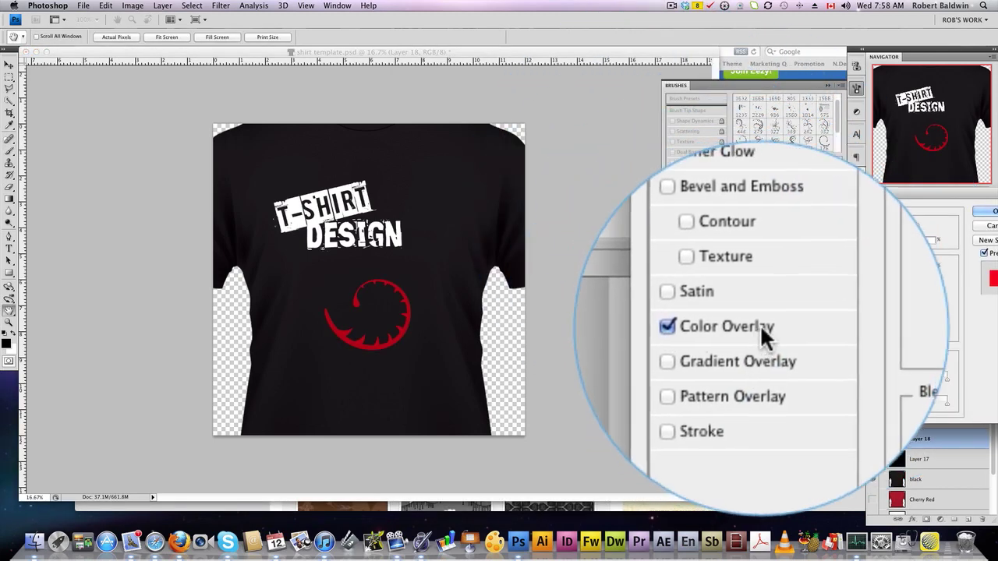
pyautogui.click(814, 222)
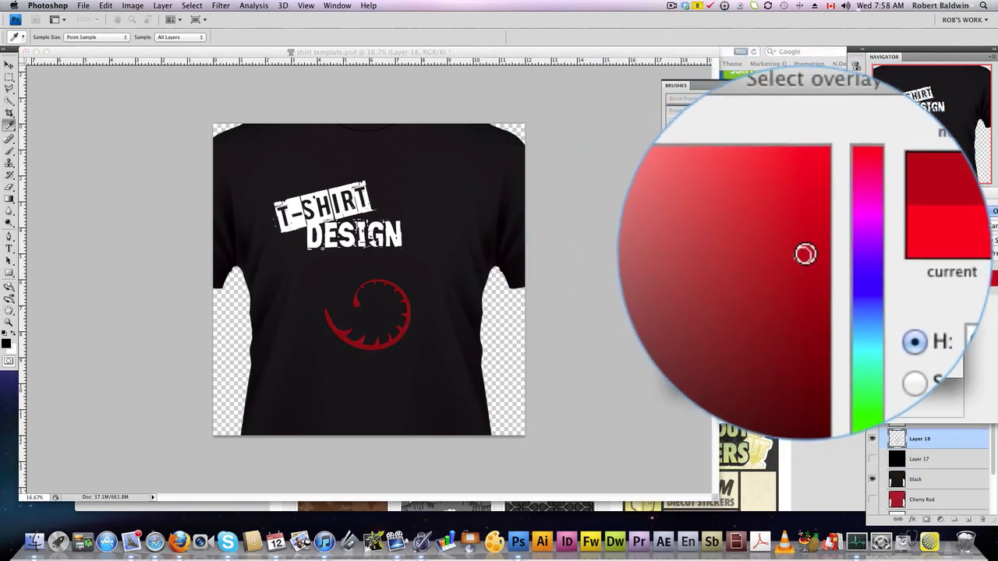
pyautogui.click(811, 209)
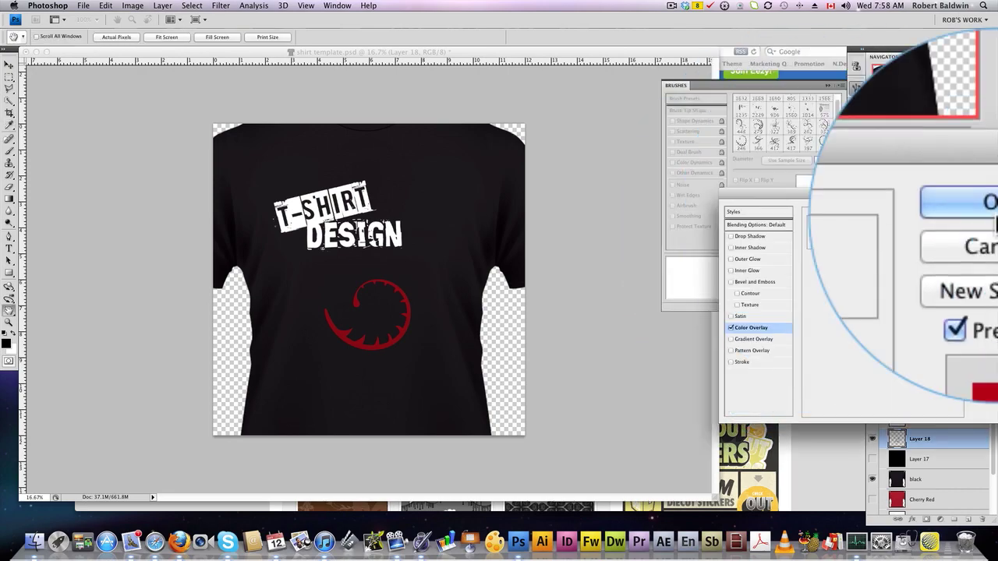
pyautogui.click(984, 212)
pyautogui.rightClick(904, 398)
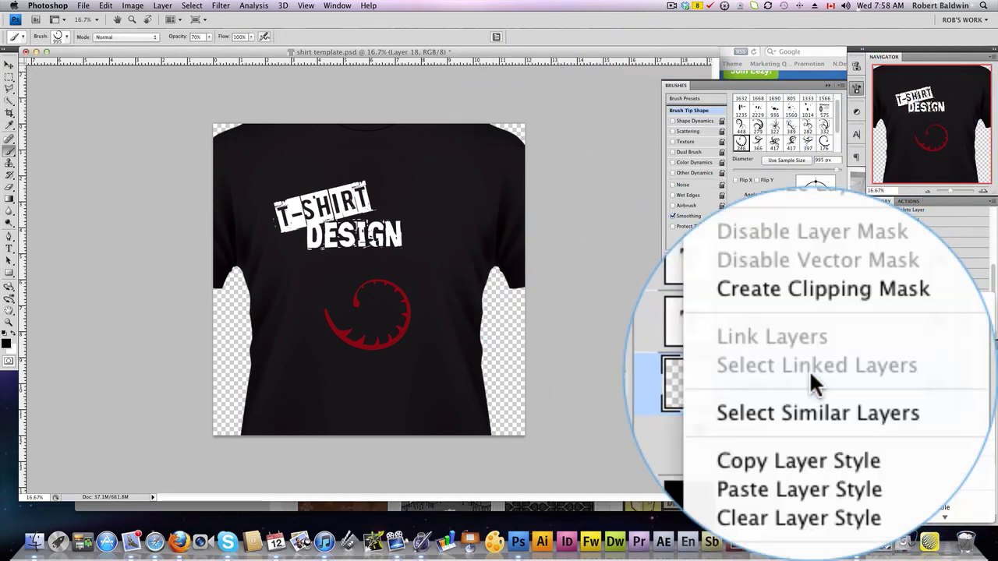
pyautogui.click(908, 464)
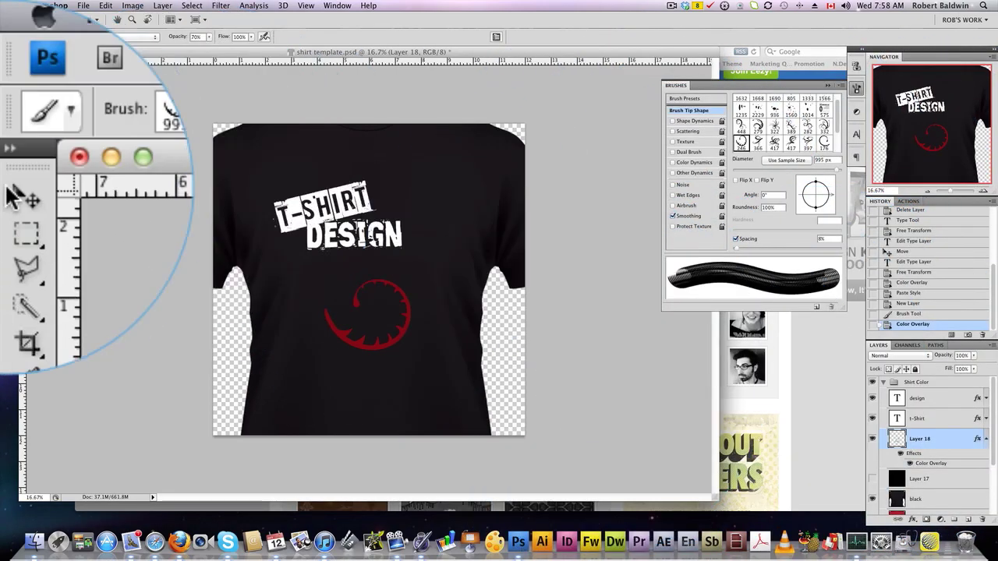
# Step: Free-transform the red curl, rotating it about -24.5° and moving it up behind the word DESIGN
pyautogui.click(9, 65)
pyautogui.hotkey('ctrl', 't')
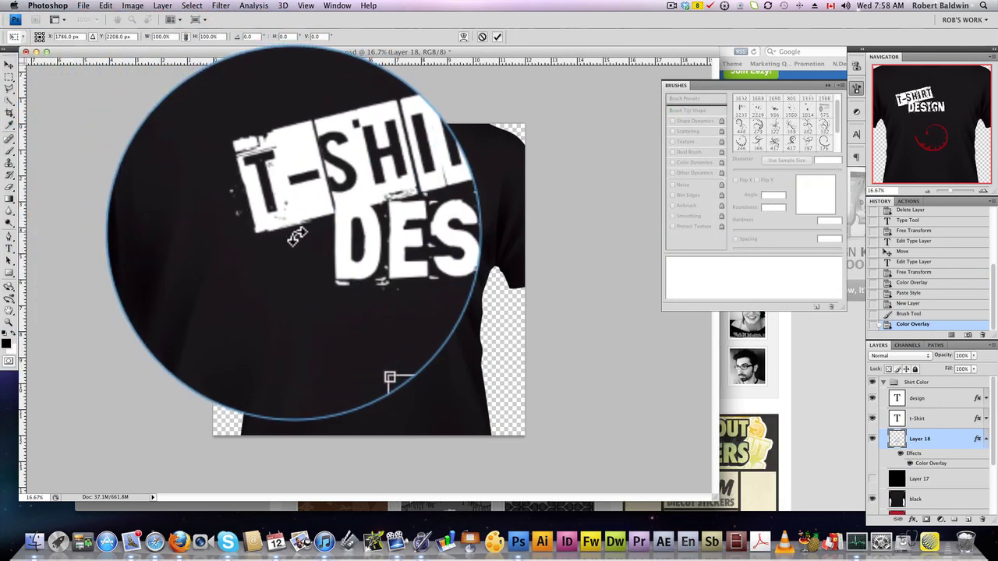
pyautogui.moveTo(392, 272); pyautogui.dragTo(400, 226)
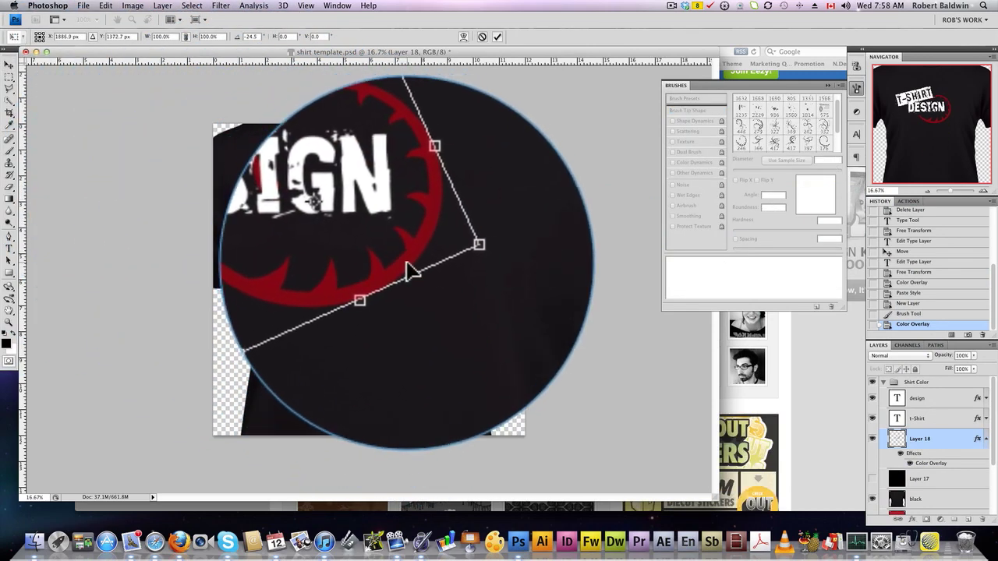
pyautogui.press('Return')
# Step: Add a new layer and stamp the 279 swirl brush on the shirt below the lettering
pyautogui.click(967, 519)
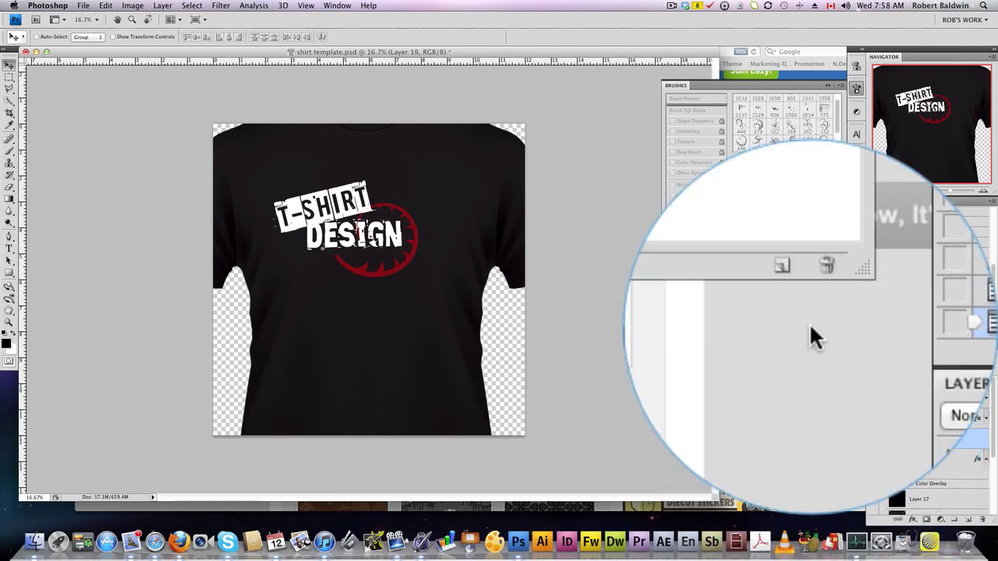
pyautogui.click(9, 150)
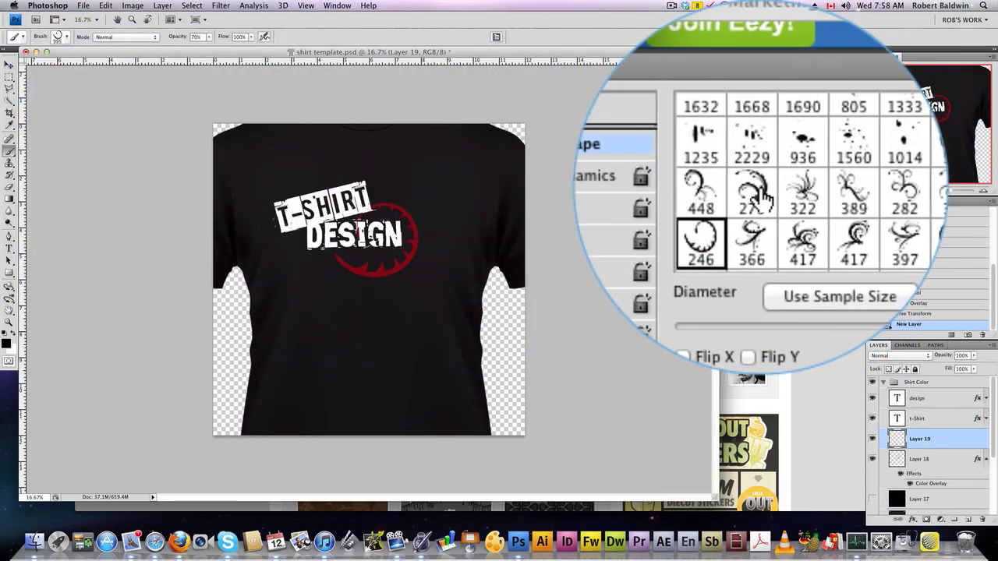
pyautogui.click(758, 127)
pyautogui.moveTo(820, 166); pyautogui.dragTo(829, 166)
pyautogui.click(377, 338)
# Step: Paste the dark red layer style onto the new swirl's layer and move the swirl up toward the lettering
pyautogui.click(8, 65)
pyautogui.moveTo(977, 459); pyautogui.dragTo(936, 438)
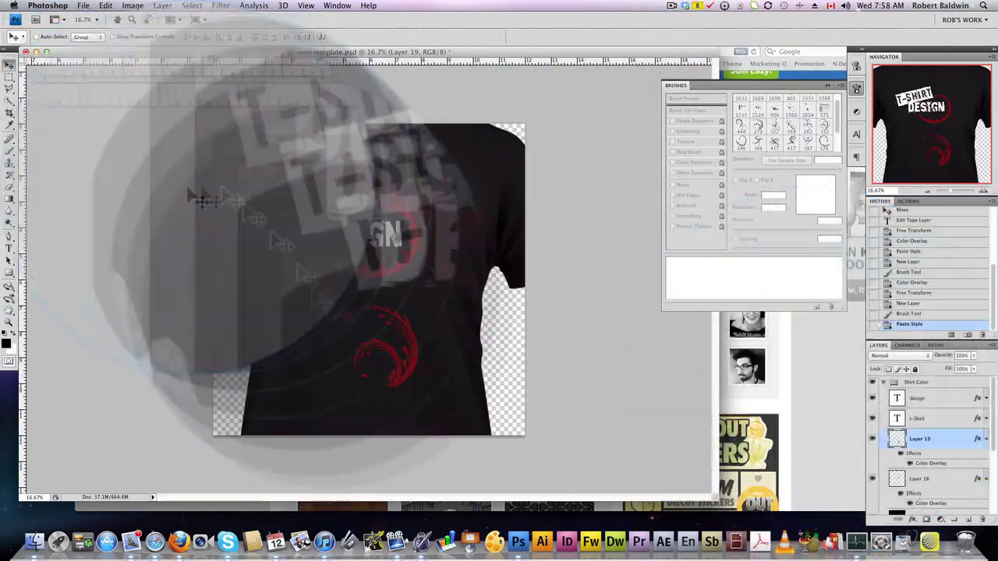
pyautogui.moveTo(375, 332); pyautogui.dragTo(343, 191)
# Step: Add another new layer and choose the 448 swirl brush for the next ornament
pyautogui.click(967, 519)
pyautogui.click(9, 150)
pyautogui.click(738, 126)
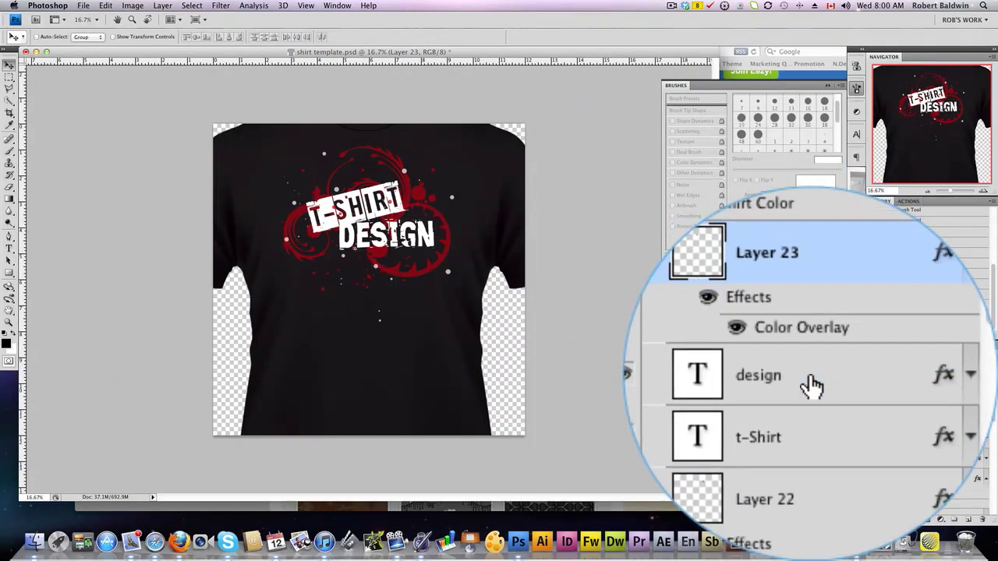
# Step: Group the design and t-Shirt text layers and add a layer mask to the group
pyautogui.keyDown('shift'); pyautogui.click(826, 386); pyautogui.keyUp('shift')
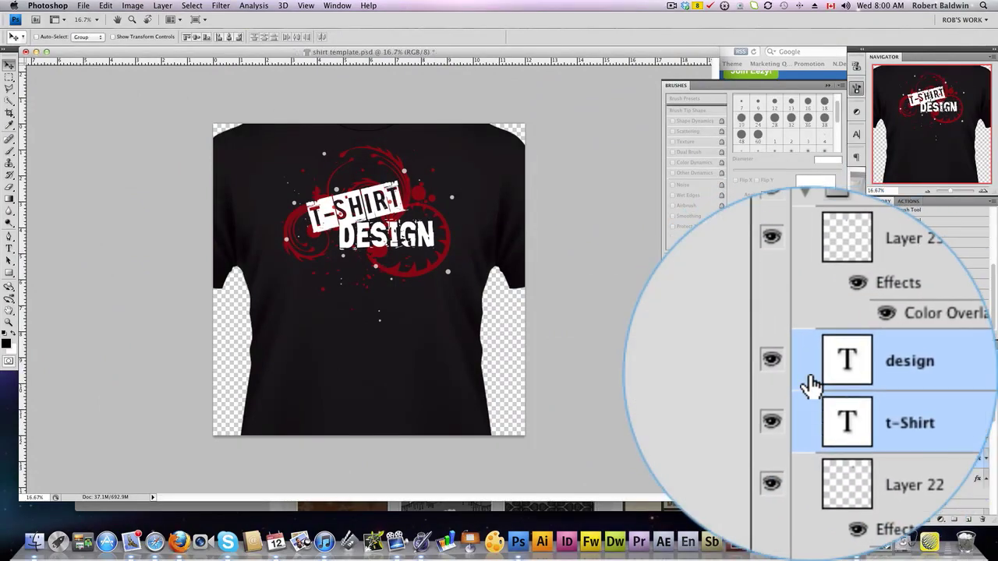
pyautogui.moveTo(811, 382); pyautogui.dragTo(858, 434)
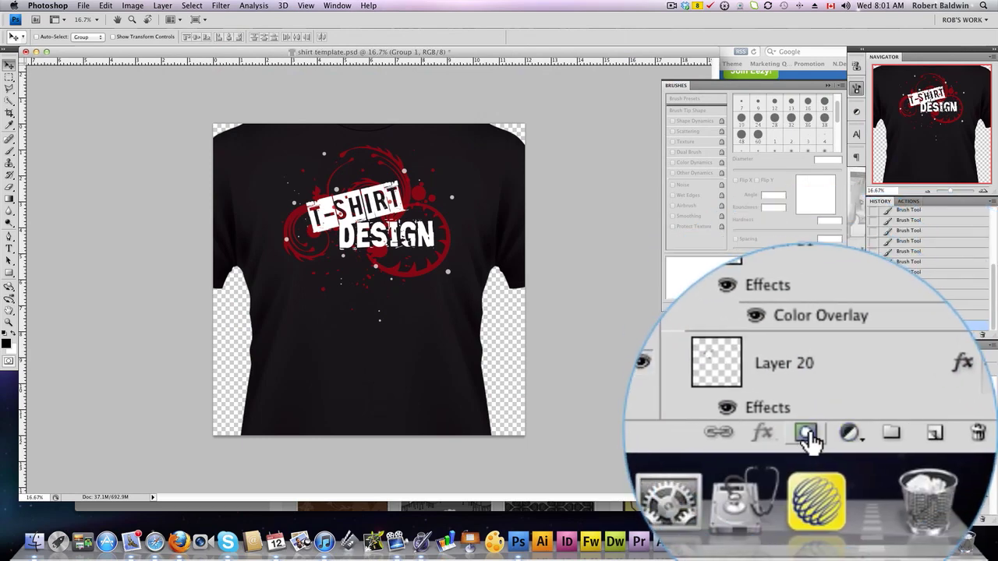
pyautogui.click(810, 435)
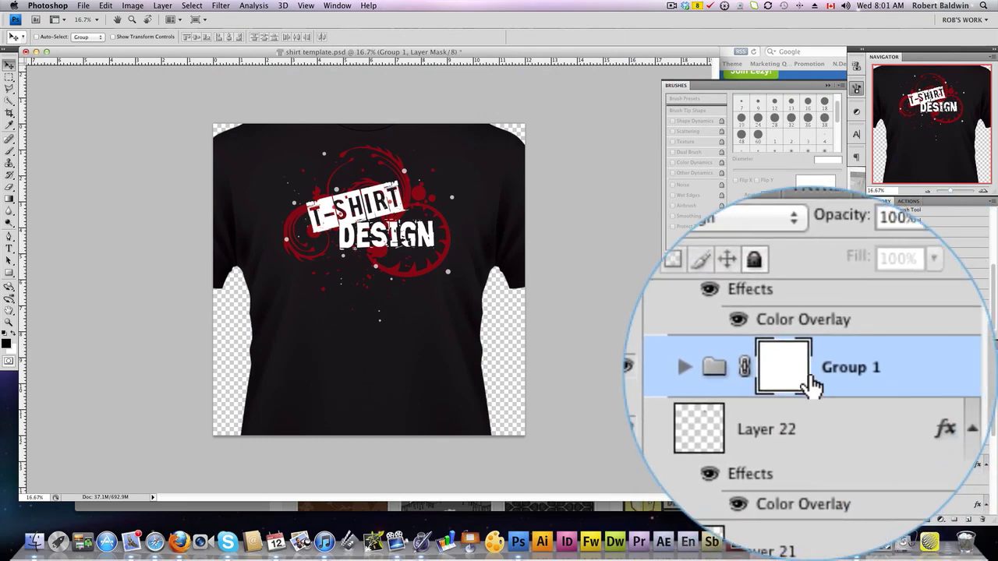
# Step: Load the Cracks_-_by_birgitengelhardt brush set for painting on the group's mask
pyautogui.click(9, 149)
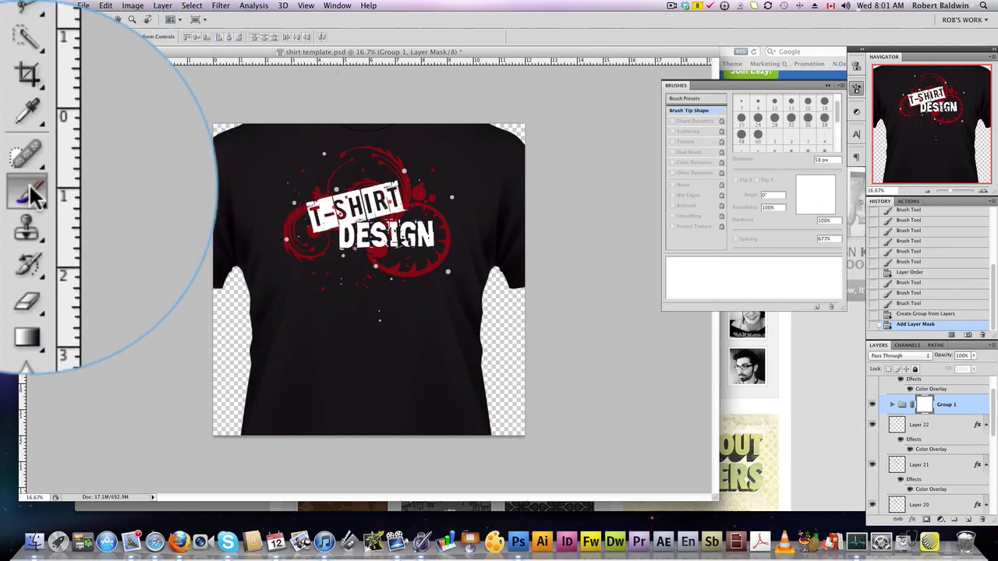
pyautogui.click(840, 84)
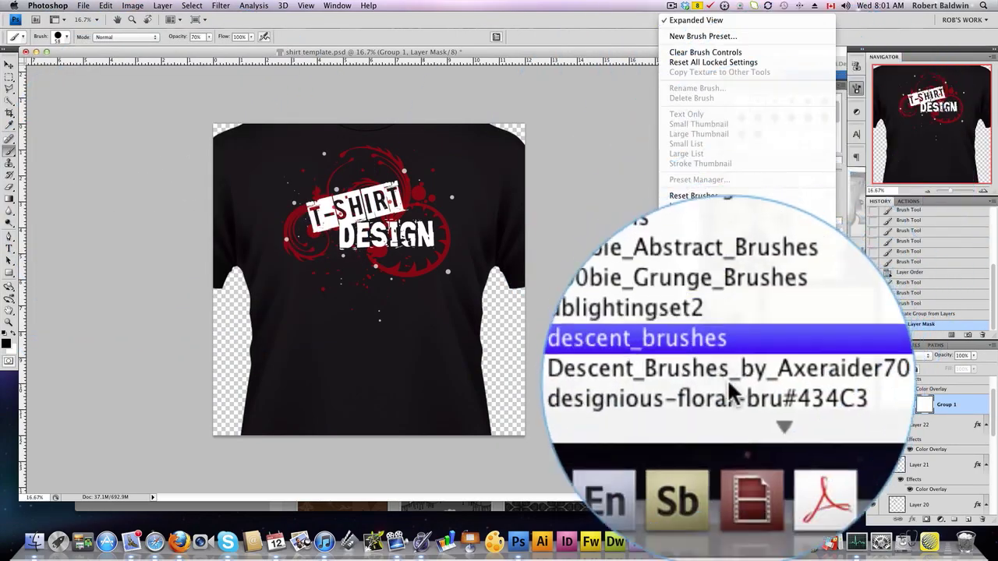
pyautogui.moveTo(739, 514)
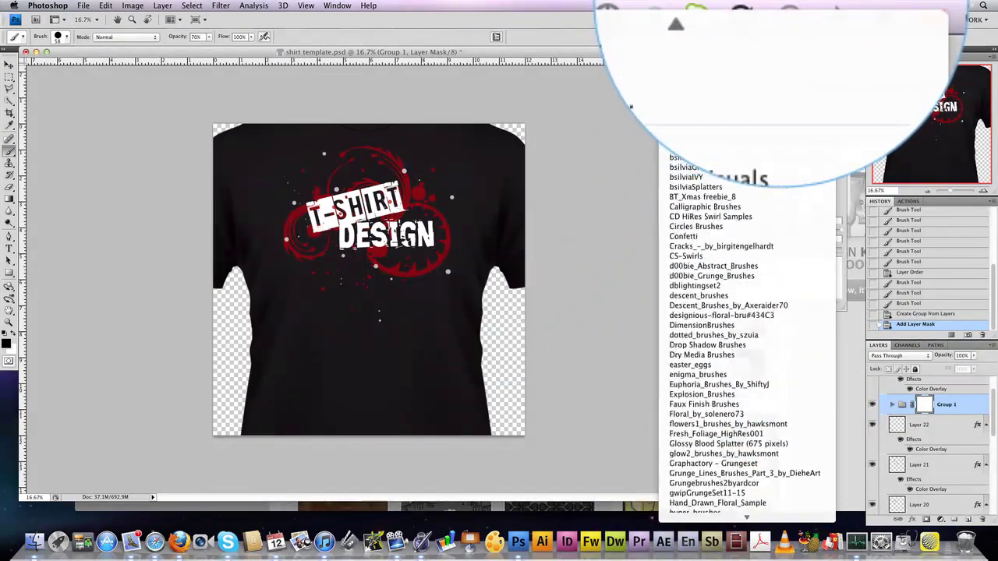
pyautogui.moveTo(747, 7)
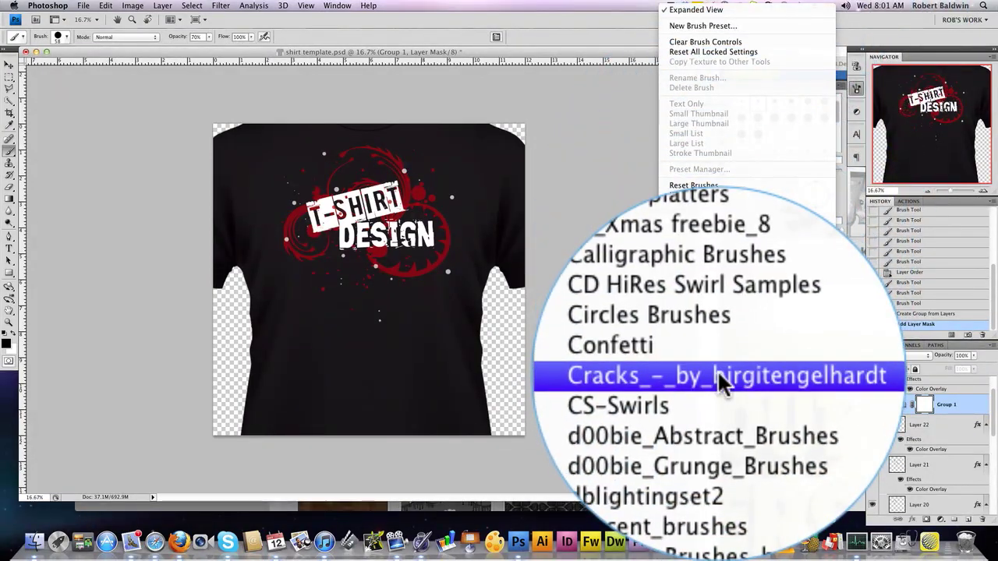
pyautogui.click(718, 374)
pyautogui.click(546, 162)
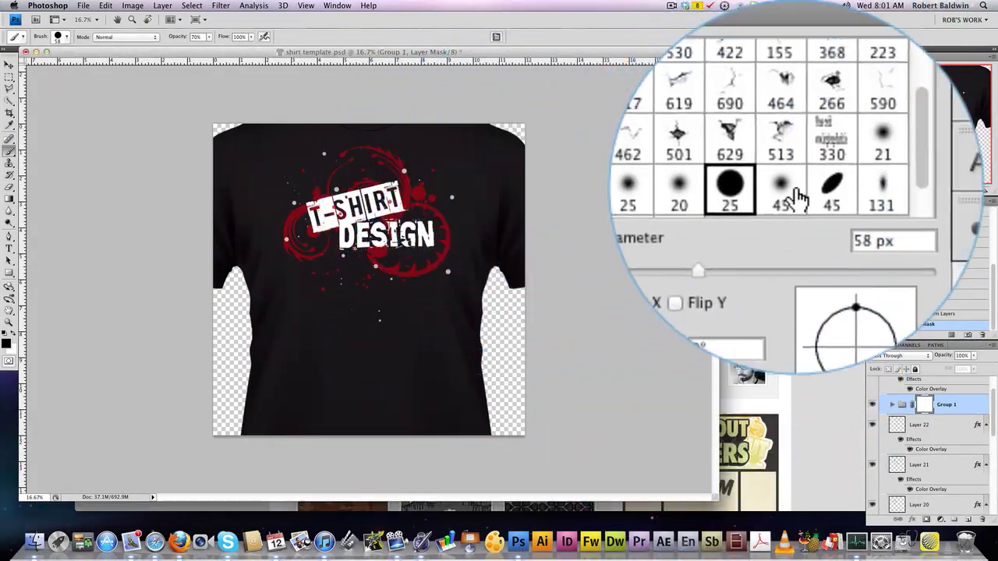
# Step: Distress the lettering by stamping a 2500 px crack brush with 51% angle jitter and 100% opacity on the group's mask
pyautogui.moveTo(922, 129); pyautogui.dragTo(922, 52)
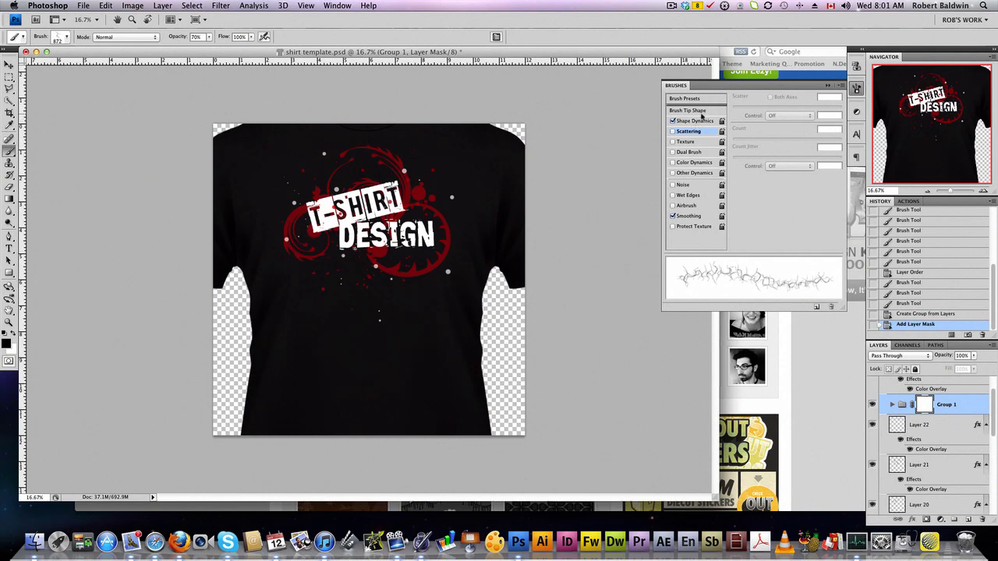
pyautogui.click(332, 253)
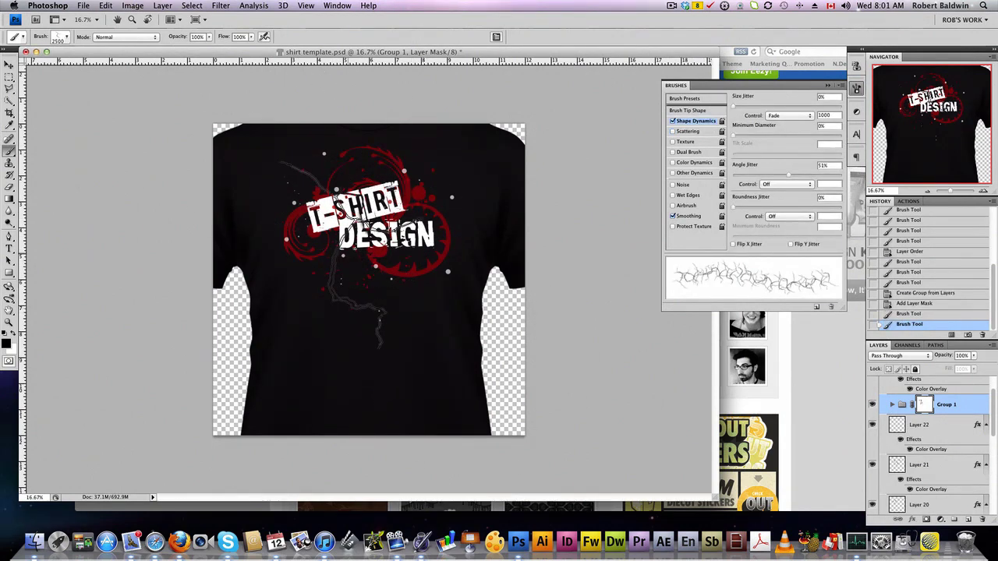
pyautogui.press('super+z')
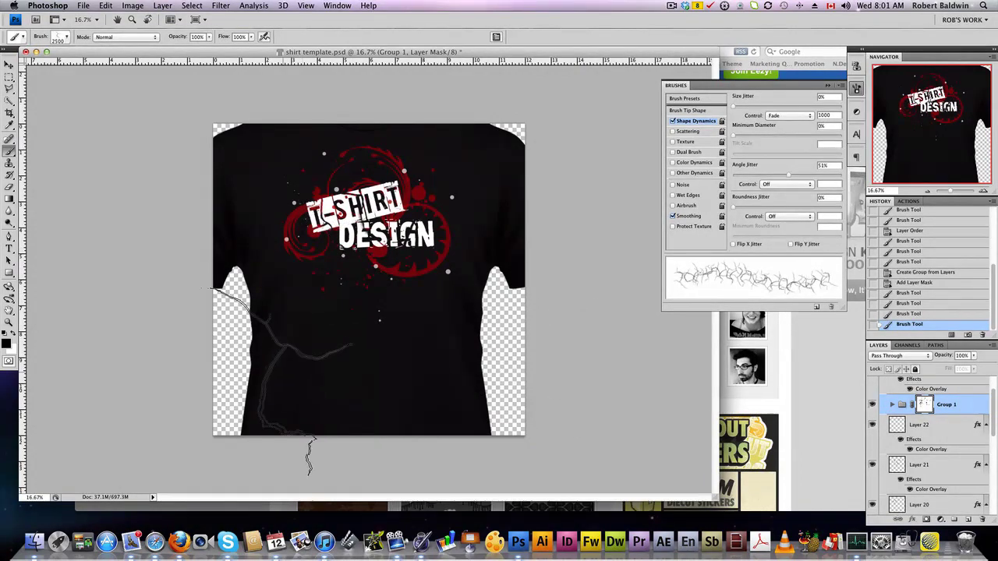
# Step: Put away the brush settings and show the solid black Layer 17 above the black shirt layer
pyautogui.press('v')
pyautogui.click(828, 85)
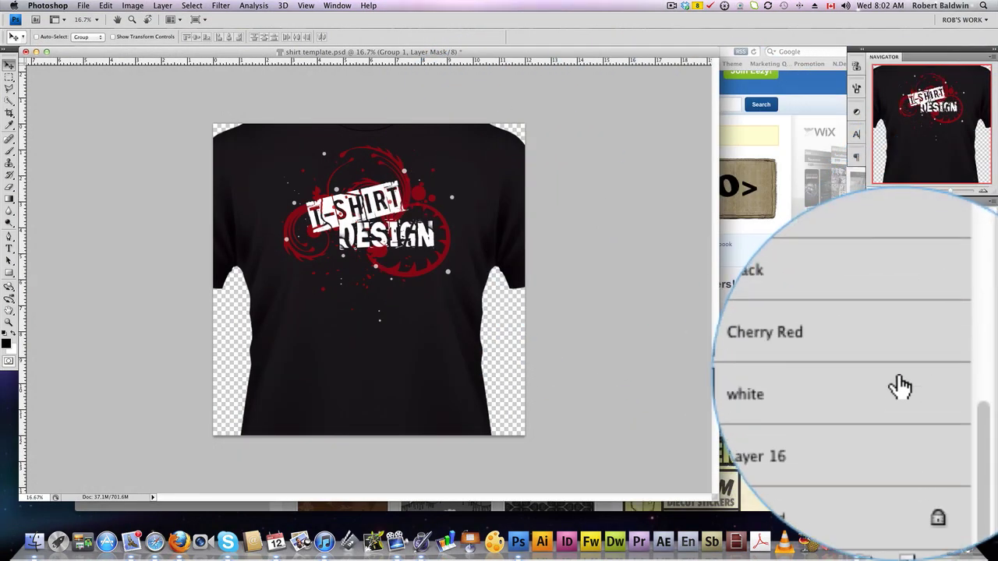
pyautogui.click(811, 374)
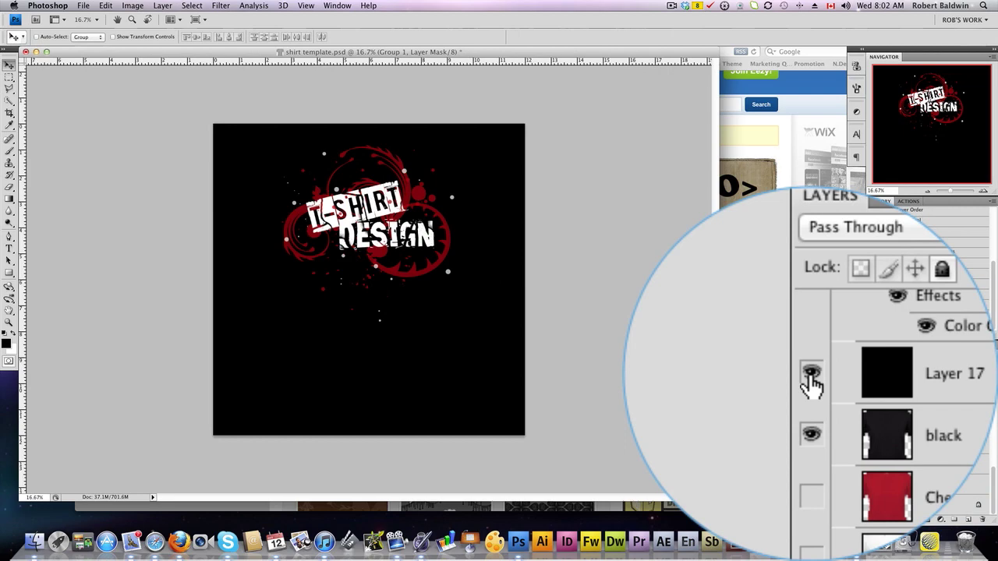